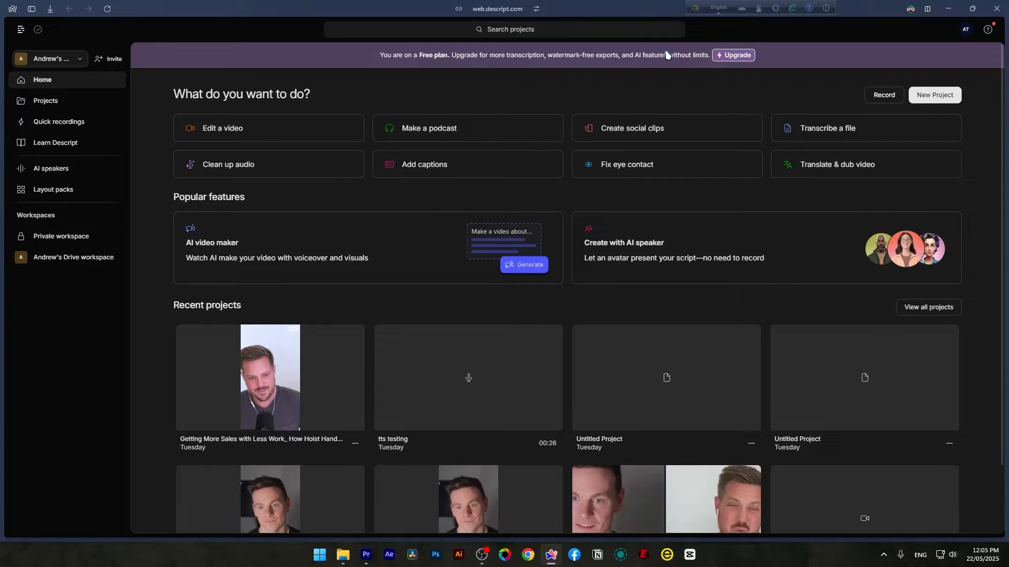
Create a new video project
{"action": "left_click", "coordinate": [933, 97]}
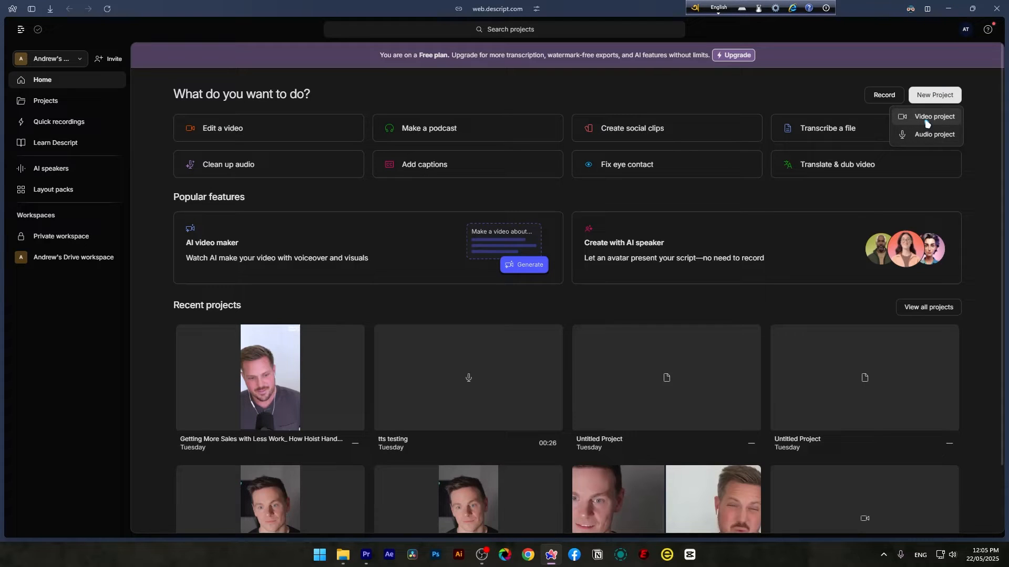
{"action": "left_click", "coordinate": [916, 120]}
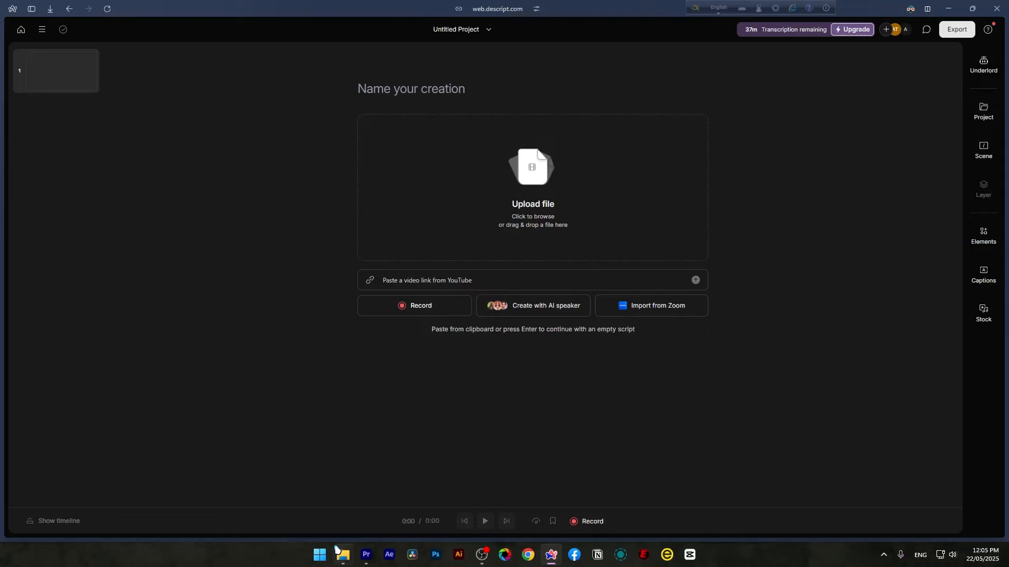
Import the interview video from the Edits > client folder into the new project
{"action": "left_click", "coordinate": [342, 555]}
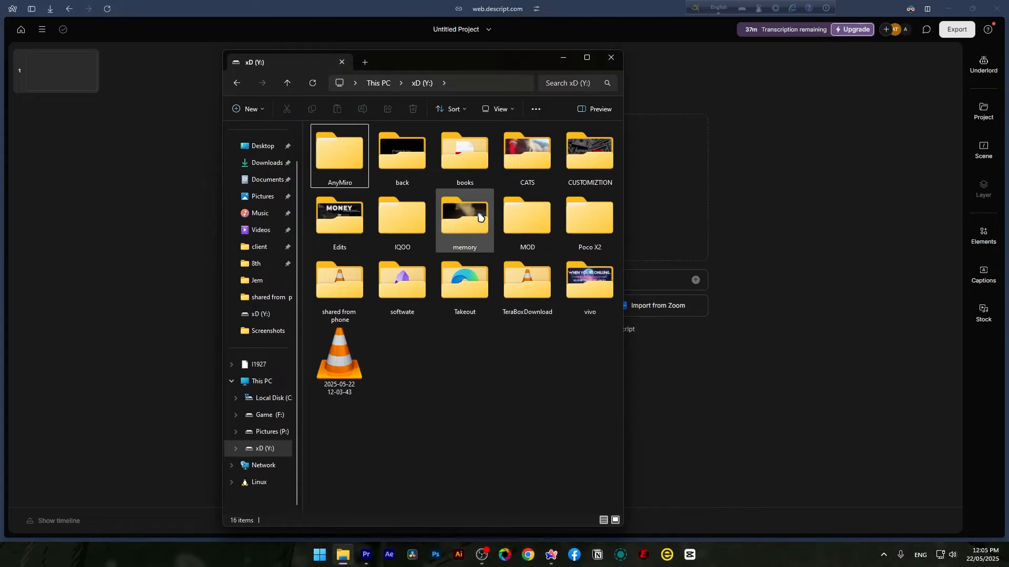
{"action": "double_click", "coordinate": [339, 216]}
{"action": "double_click", "coordinate": [588, 153]}
{"action": "double_click", "coordinate": [378, 172]}
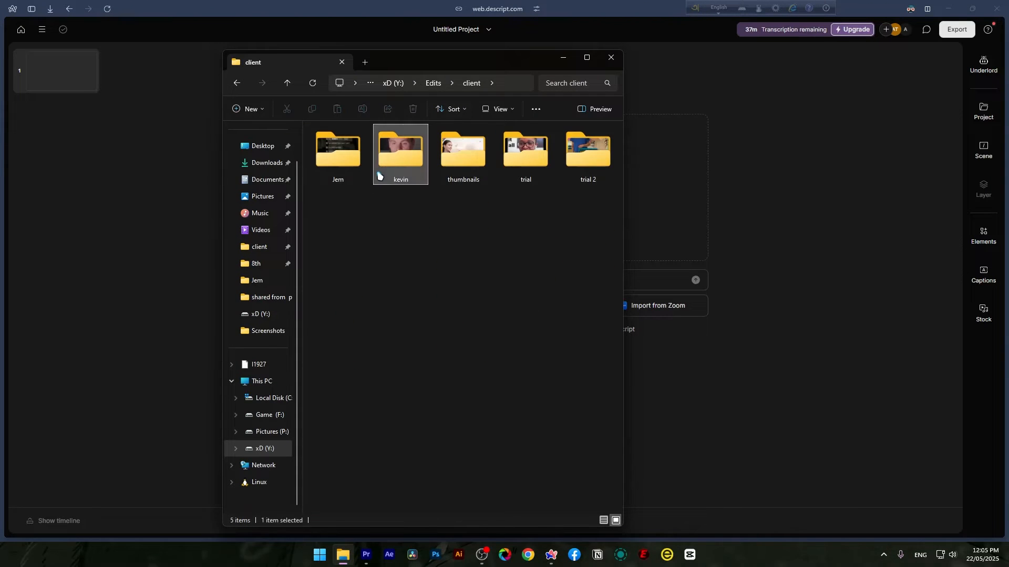
{"action": "left_click_drag", "start_coordinate": [430, 59], "coordinate": [322, 59]}
{"action": "left_click_drag", "start_coordinate": [230, 242], "coordinate": [566, 214]}
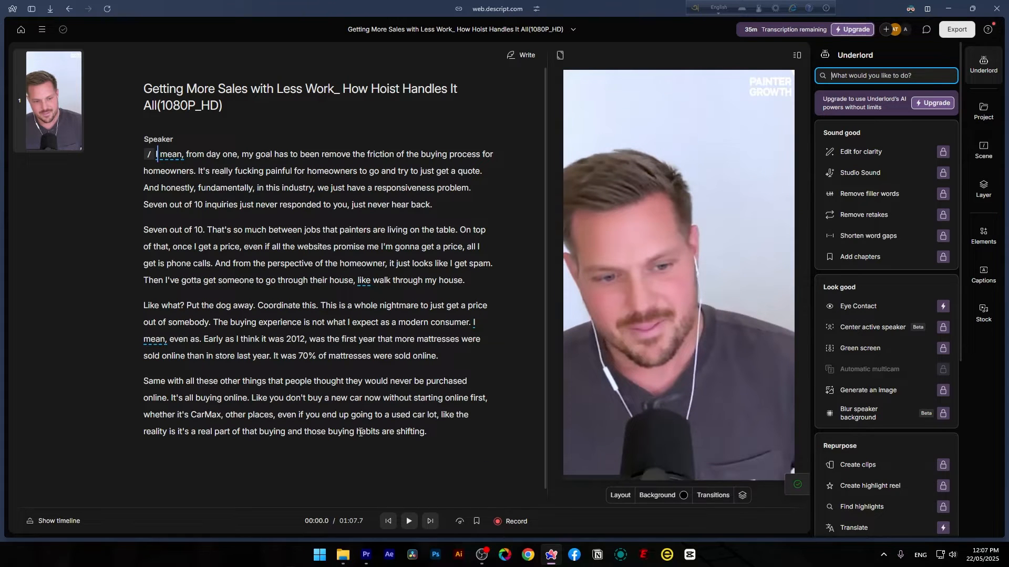
Delete the words "Like what" at the start of the third paragraph of the transcript
{"action": "left_click", "coordinate": [182, 306]}
{"action": "left_click", "coordinate": [152, 306], "text": "shift"}
{"action": "key", "text": "BackSpace"}
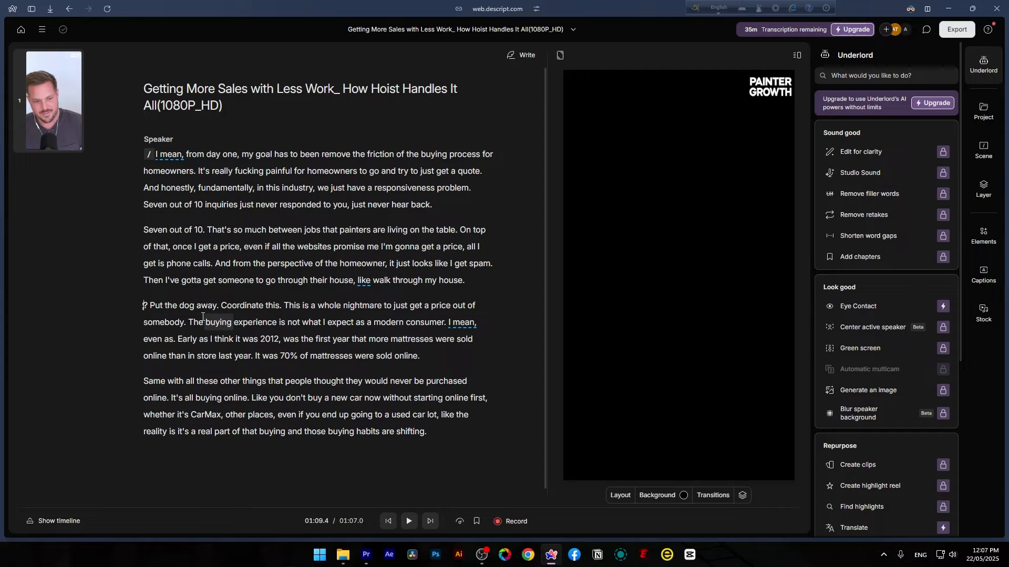
Delete the opening phrase "I mean, from day one, my goal has to" from the first paragraph
{"action": "left_click", "coordinate": [157, 154]}
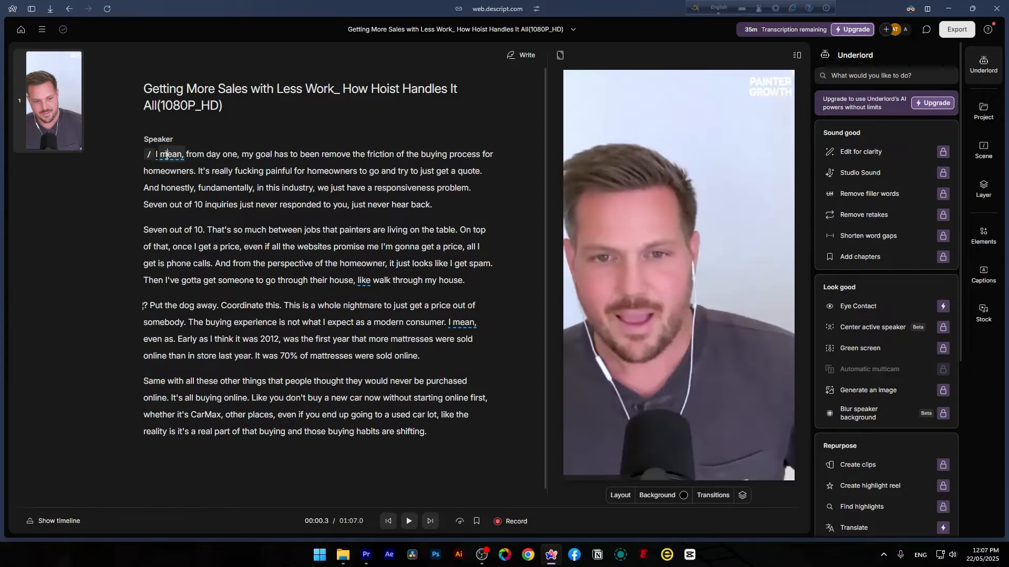
{"action": "left_click_drag", "start_coordinate": [157, 154], "coordinate": [298, 155]}
{"action": "key", "text": "BackSpace"}
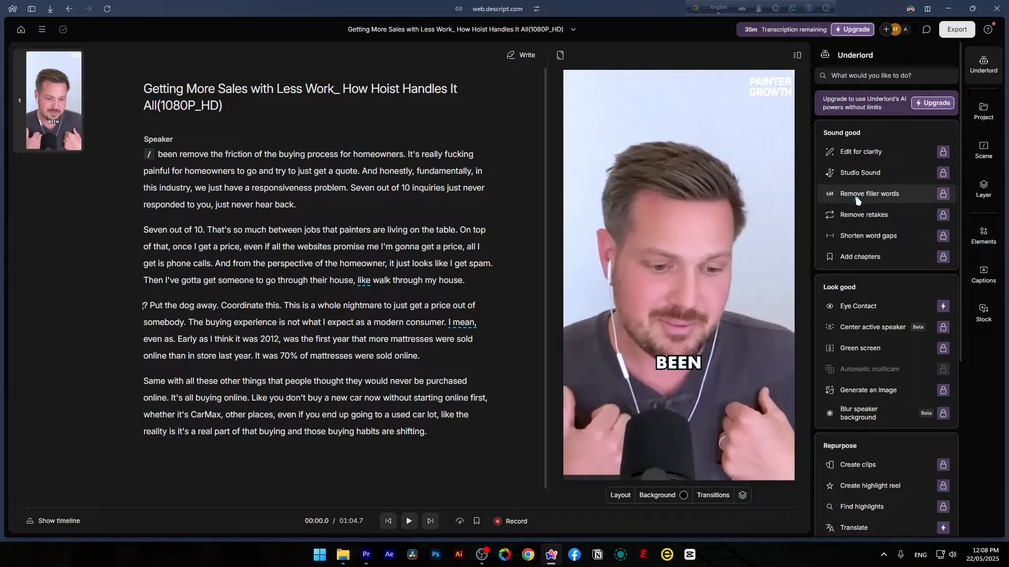
Try the Remove filler words action, dismiss the upgrade prompt and close the filler-word search
{"action": "left_click", "coordinate": [870, 200]}
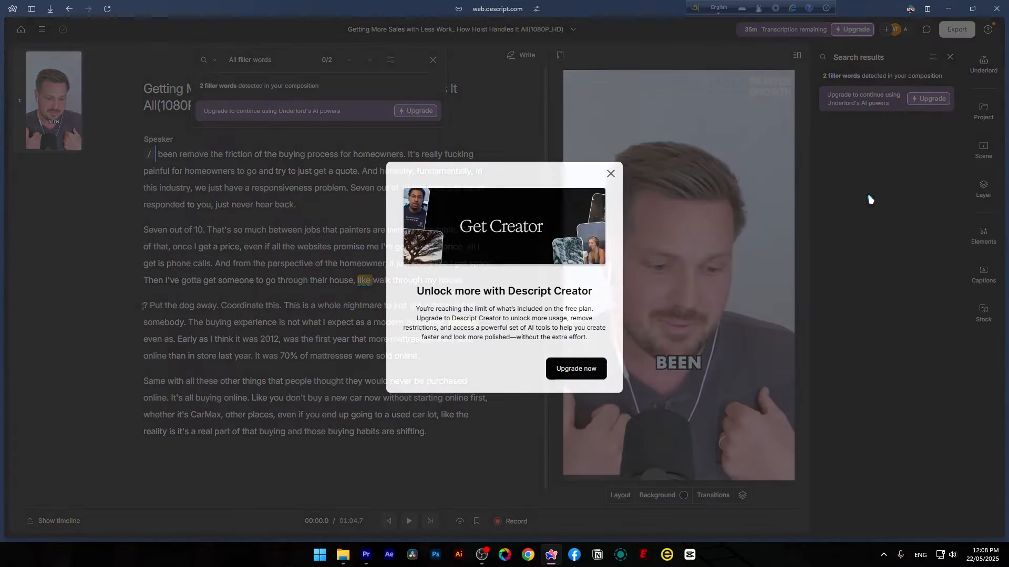
{"action": "left_click", "coordinate": [610, 173]}
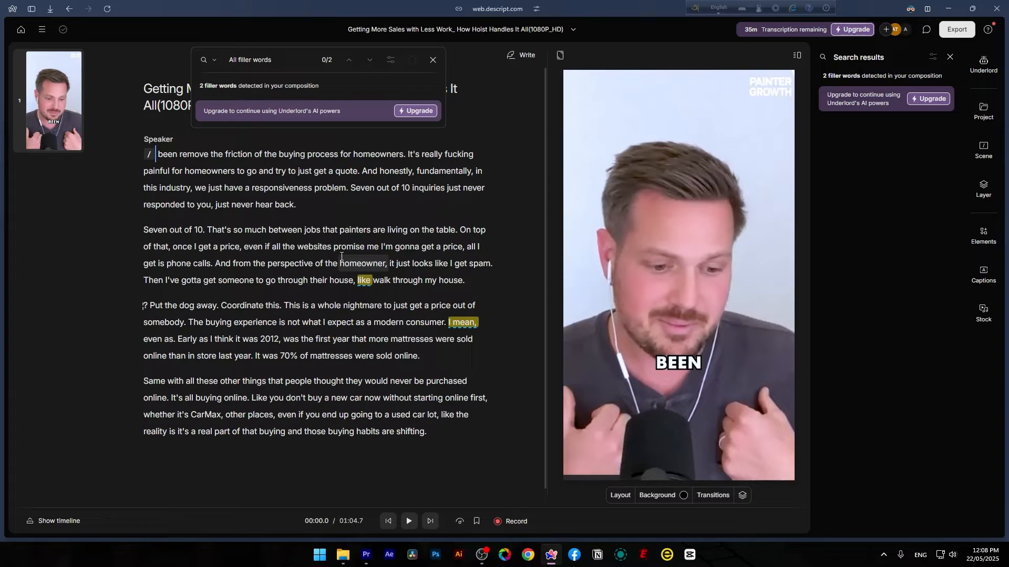
{"action": "left_click", "coordinate": [433, 60]}
Reopen Underlord and run Shorten word gaps, searching for gaps more than 2s
{"action": "left_click", "coordinate": [983, 64]}
{"action": "mouse_move", "coordinate": [872, 245]}
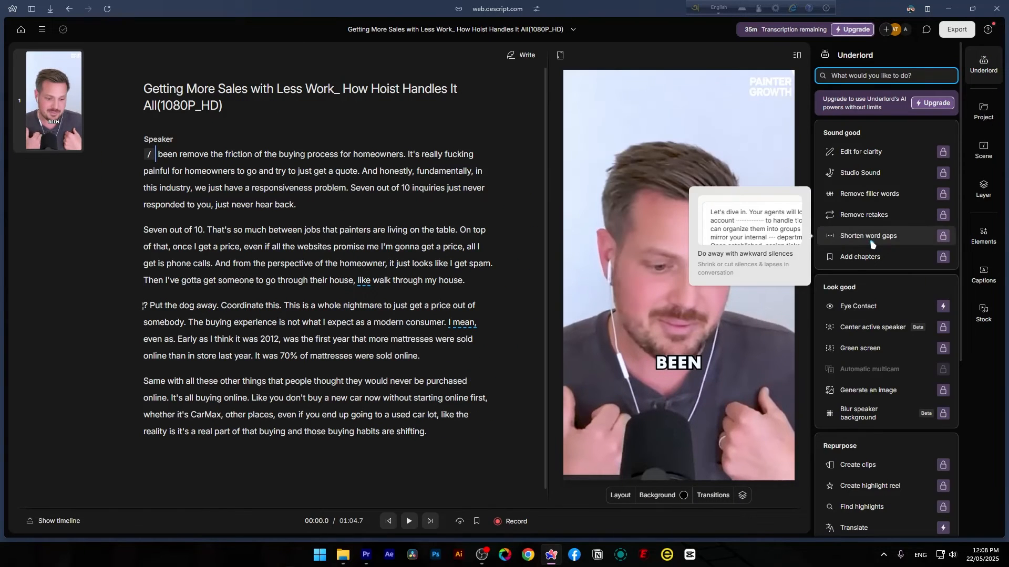
{"action": "left_click", "coordinate": [990, 76]}
{"action": "left_click", "coordinate": [990, 76]}
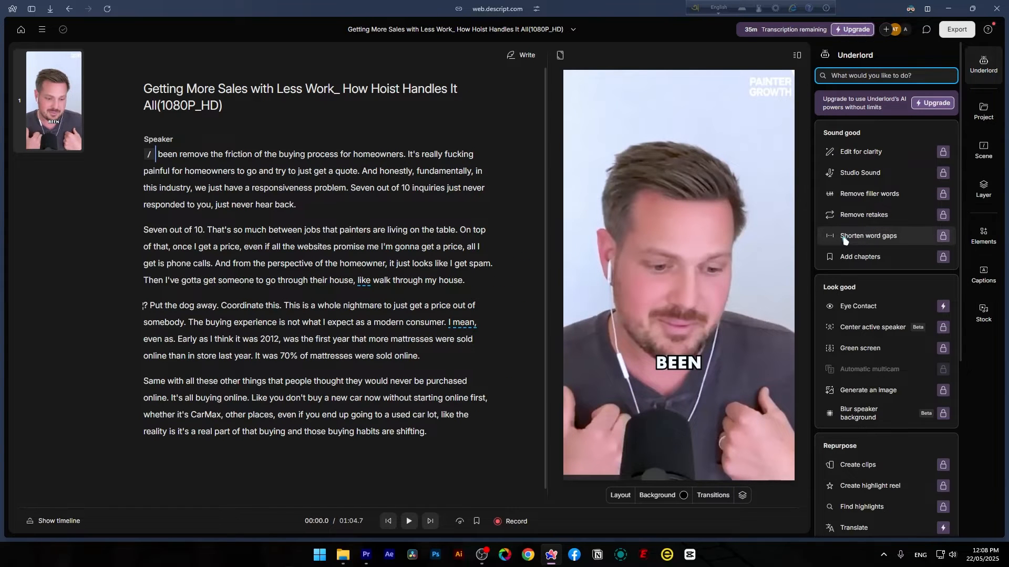
{"action": "mouse_move", "coordinate": [843, 241]}
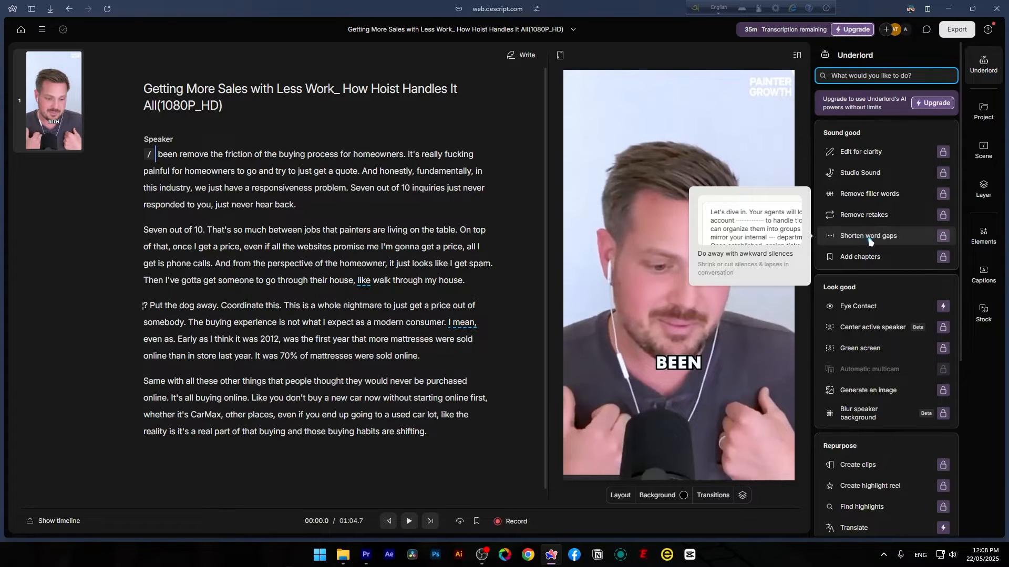
{"action": "left_click", "coordinate": [870, 239]}
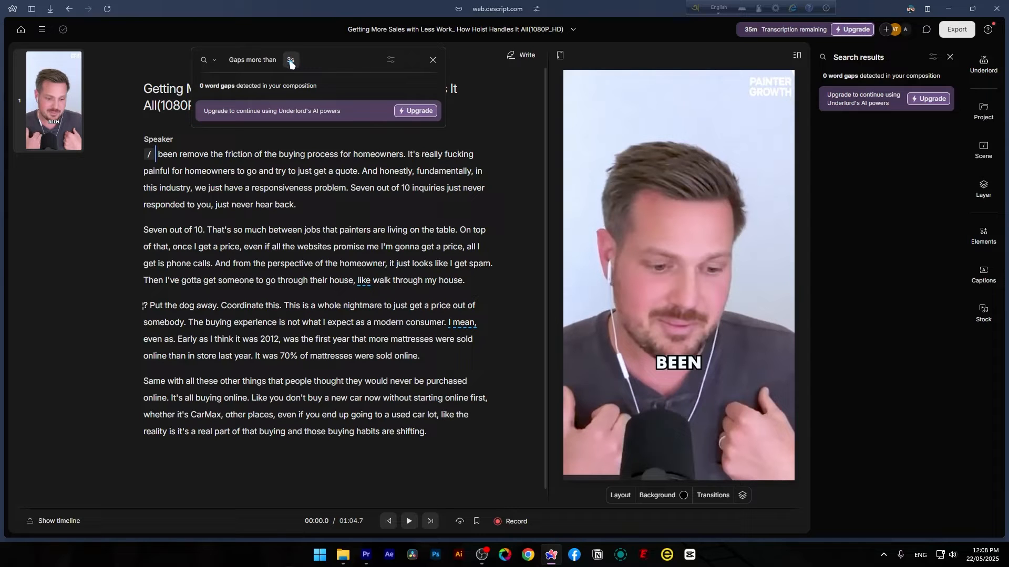
{"action": "key", "text": "BackSpace"}
{"action": "type", "text": "2"}
Join the "Seven out of 10" paragraph onto the end of the first paragraph
{"action": "left_click", "coordinate": [142, 231]}
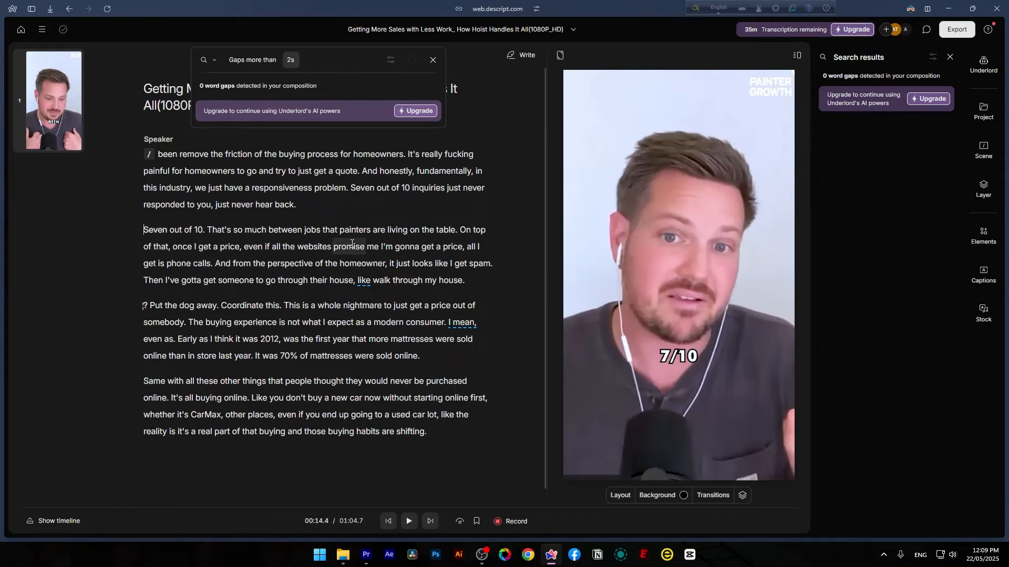
{"action": "key", "text": "BackSpace"}
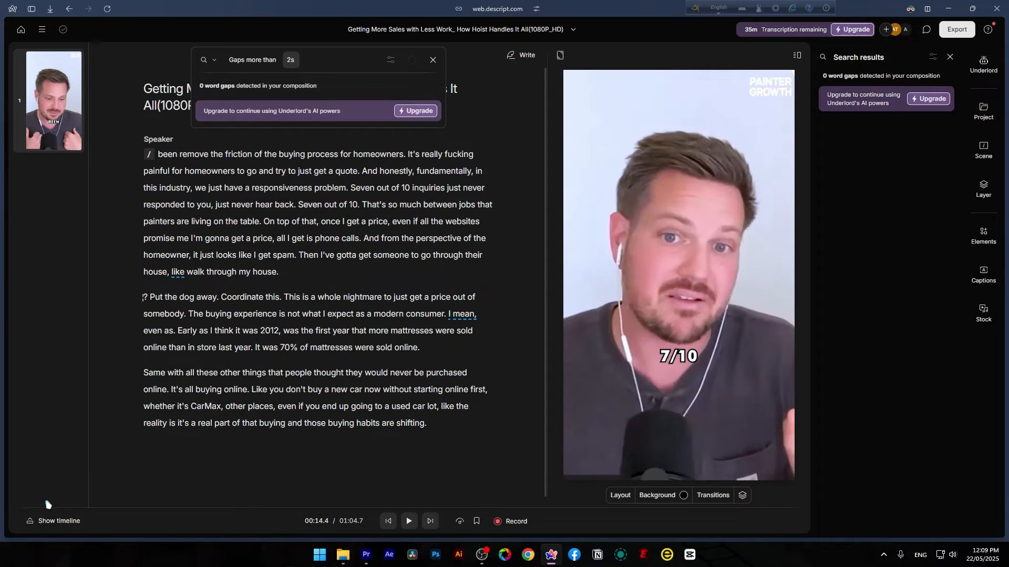
Show the timeline to inspect the waveform around the edit, then hide it again
{"action": "left_click", "coordinate": [56, 521]}
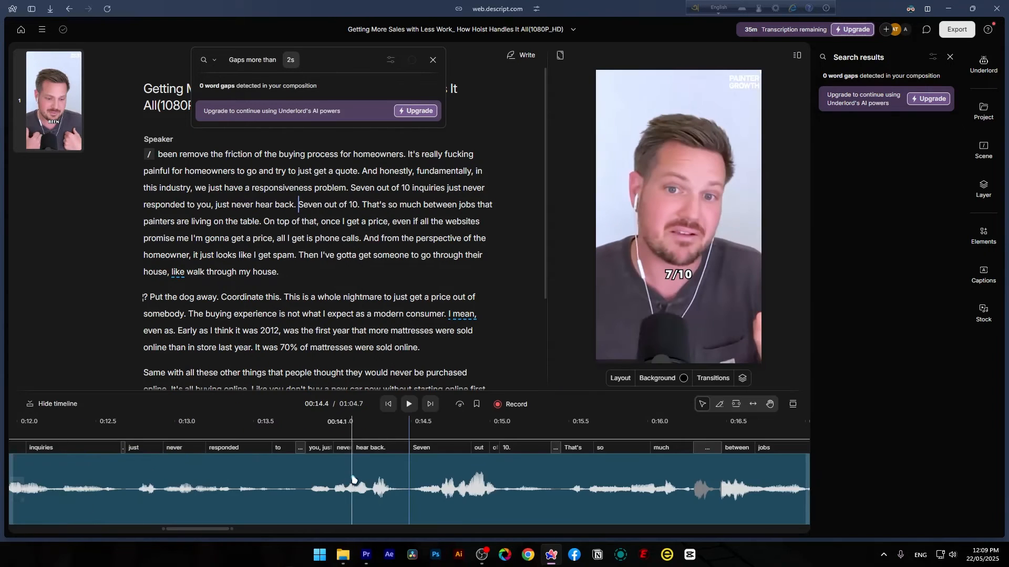
{"action": "left_click_drag", "start_coordinate": [383, 421], "coordinate": [64, 423]}
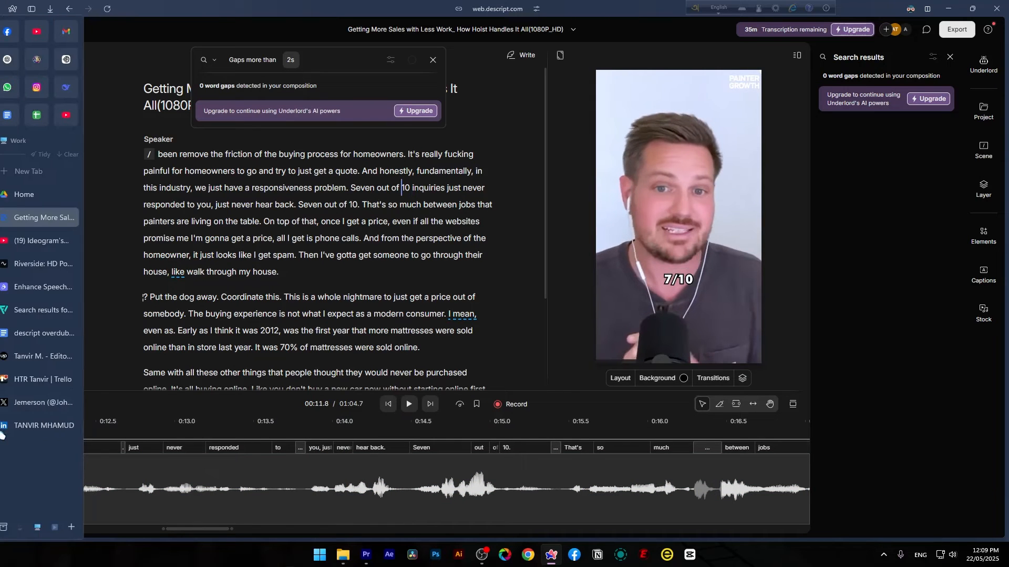
{"action": "left_click", "coordinate": [48, 407]}
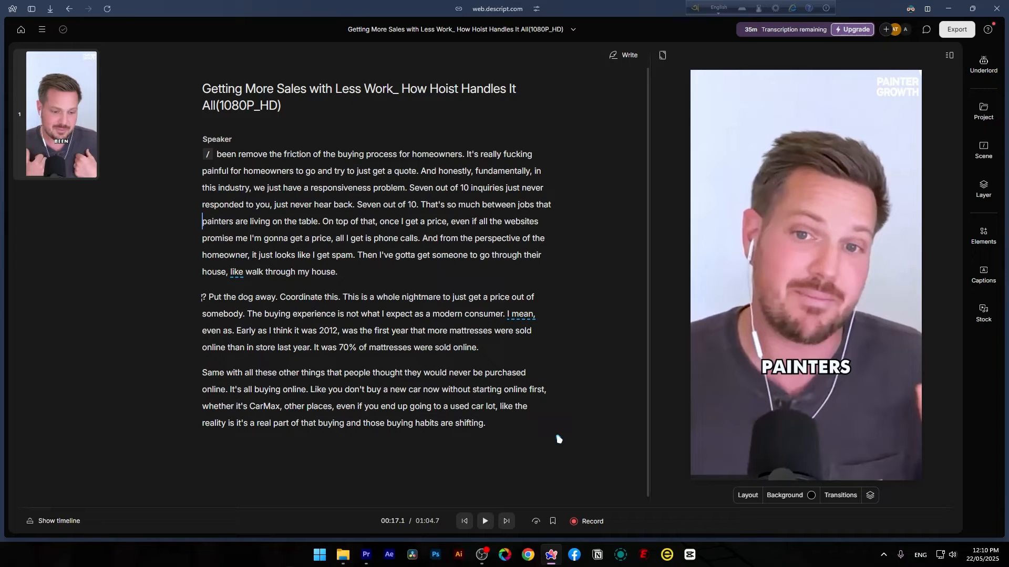
Open the recording options and close them again
{"action": "left_click", "coordinate": [586, 525]}
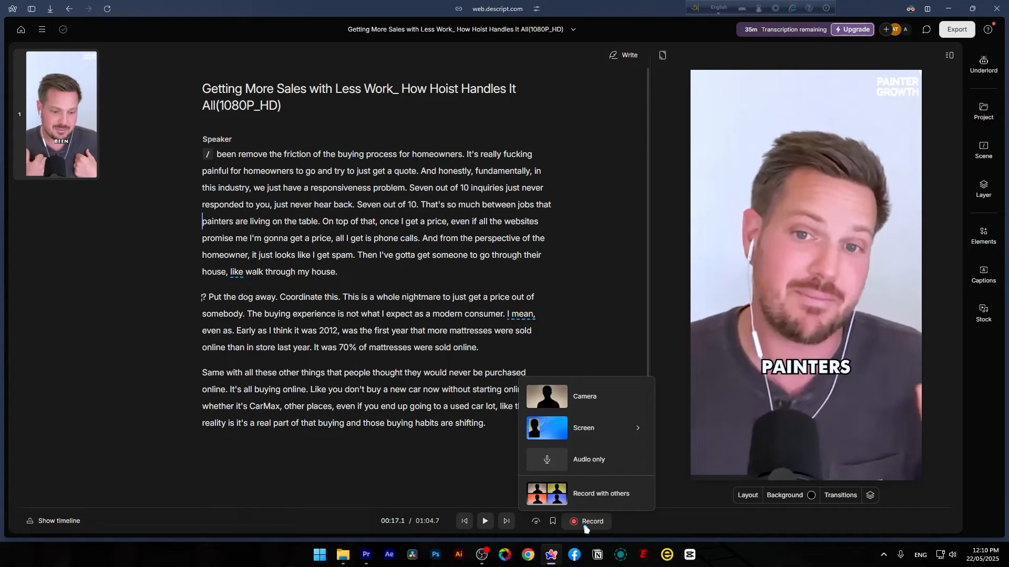
{"action": "left_click", "coordinate": [584, 526]}
{"action": "left_click", "coordinate": [584, 526]}
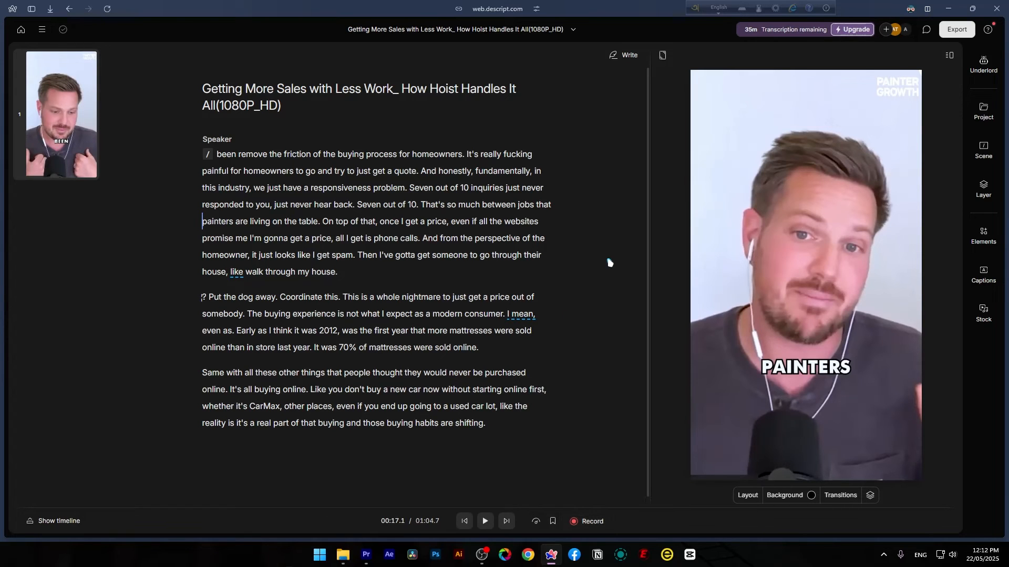
Review the video export options for destination, resolution and access
{"action": "left_click", "coordinate": [957, 30]}
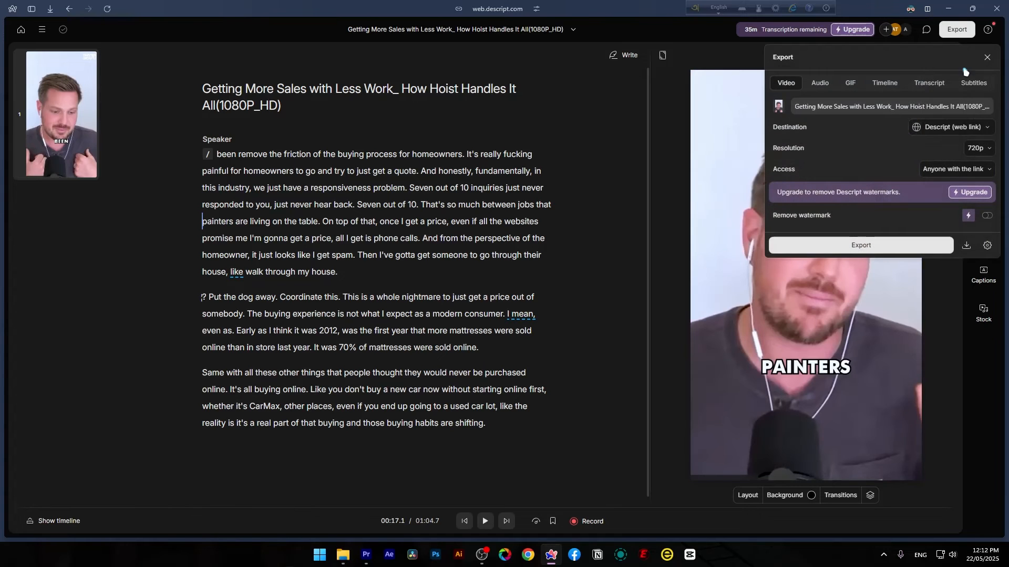
{"action": "left_click", "coordinate": [960, 132]}
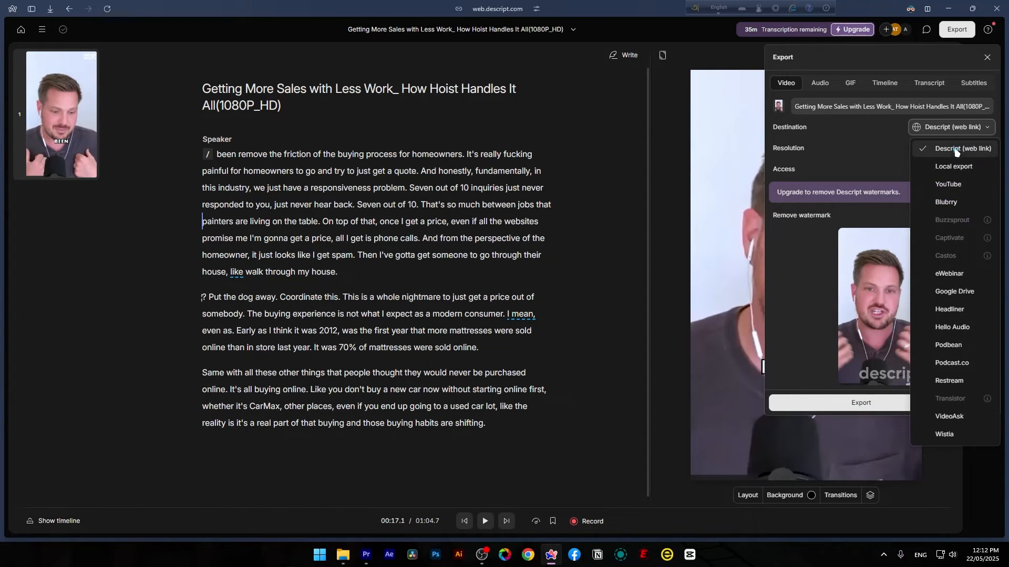
{"action": "left_click", "coordinate": [955, 149]}
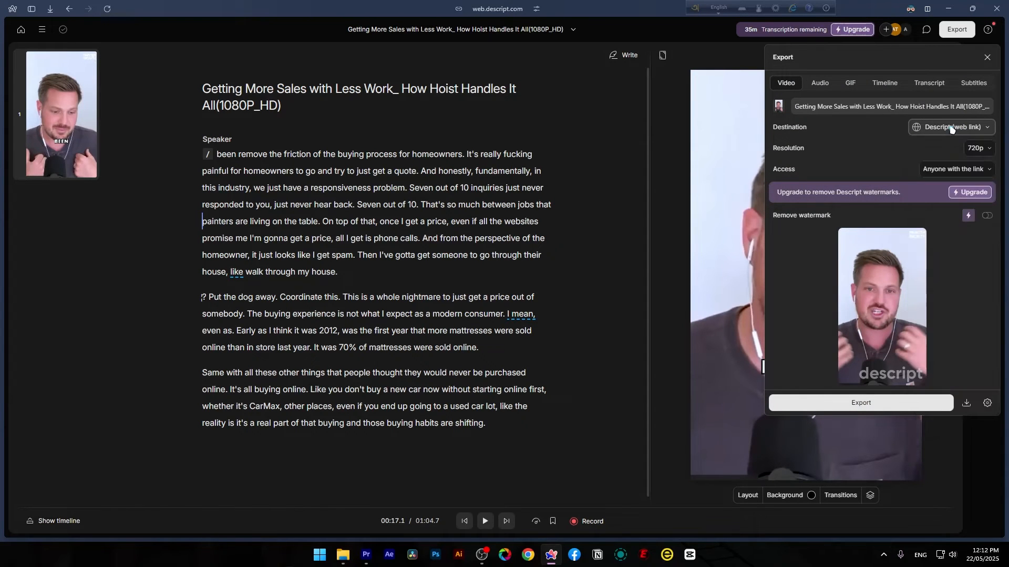
{"action": "left_click", "coordinate": [965, 169]}
{"action": "left_click", "coordinate": [966, 169]}
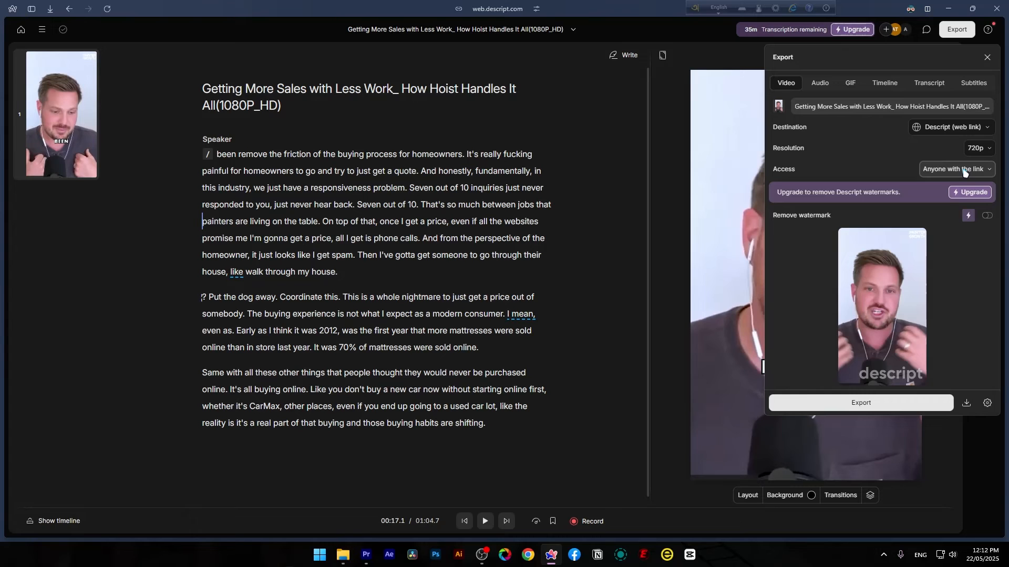
{"action": "left_click", "coordinate": [952, 128]}
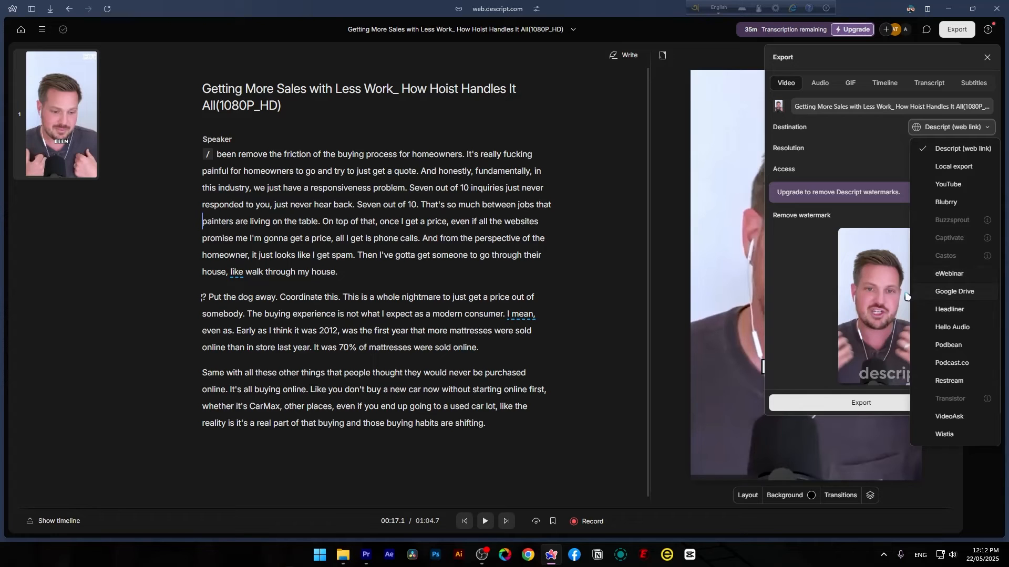
{"action": "left_click", "coordinate": [549, 293]}
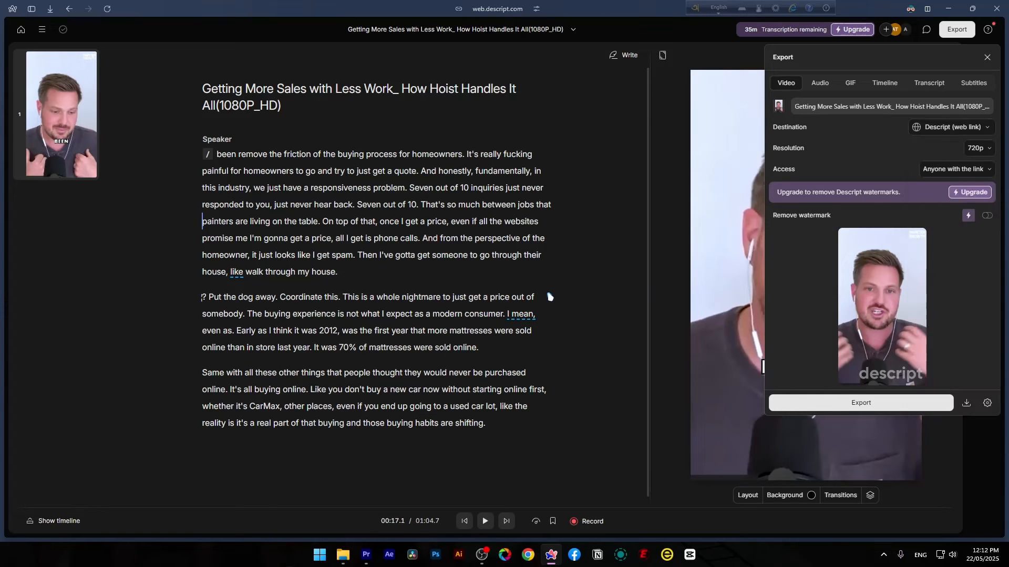
{"action": "left_click", "coordinate": [548, 293]}
Open the Captions panel and browse the available caption styles
{"action": "left_click", "coordinate": [983, 274]}
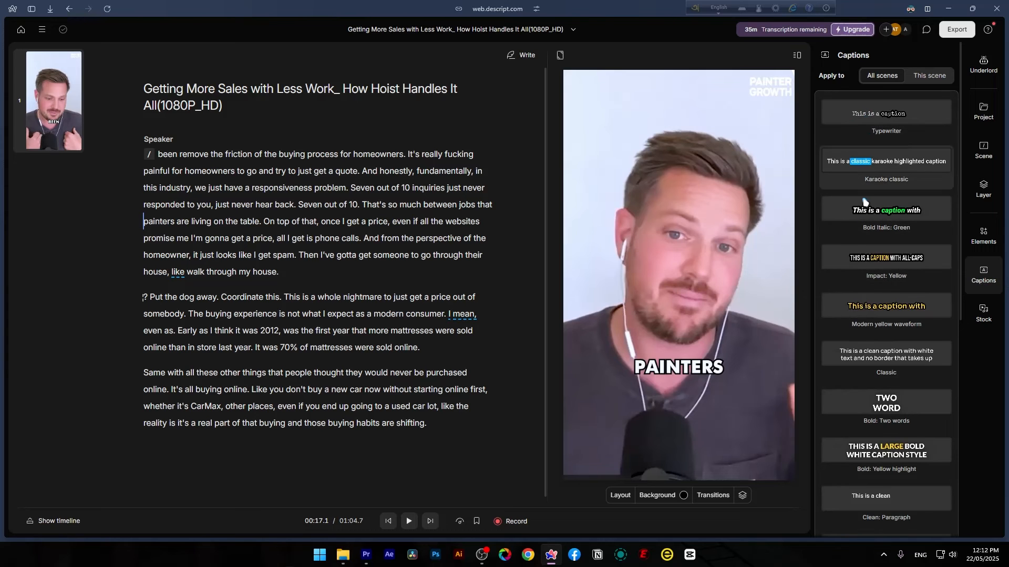
{"action": "scroll", "coordinate": [851, 268], "scroll_direction": "down", "scroll_amount": 6}
{"action": "scroll", "coordinate": [851, 266], "scroll_direction": "up", "scroll_amount": 7}
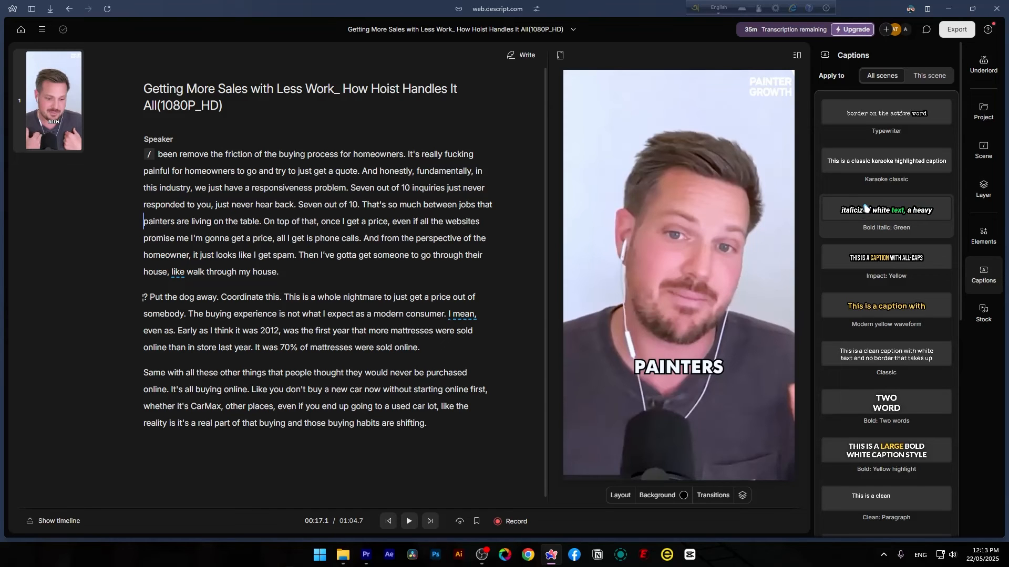
Open the transcript export options and the list of transcript formats
{"action": "left_click", "coordinate": [955, 30]}
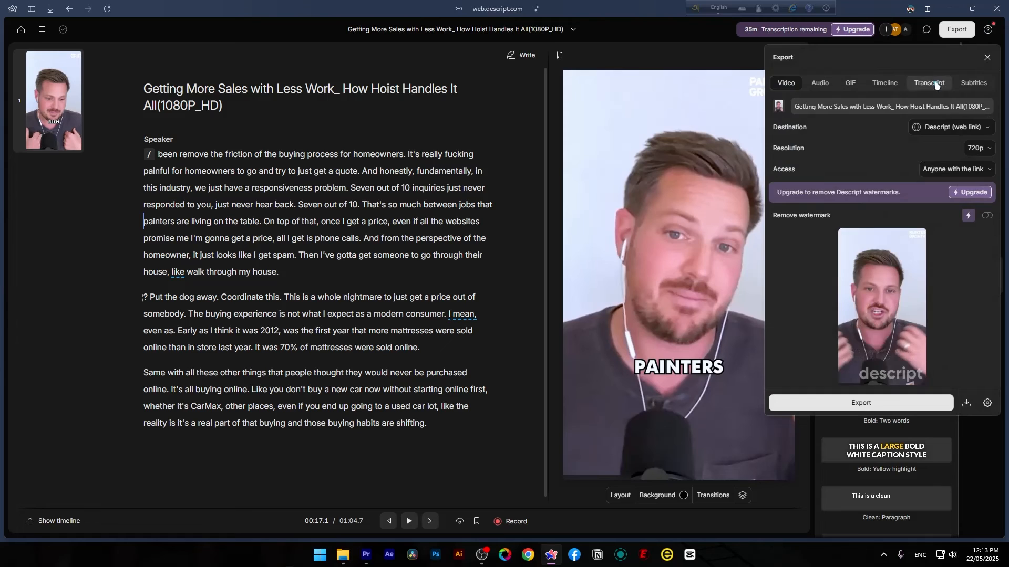
{"action": "left_click", "coordinate": [929, 83]}
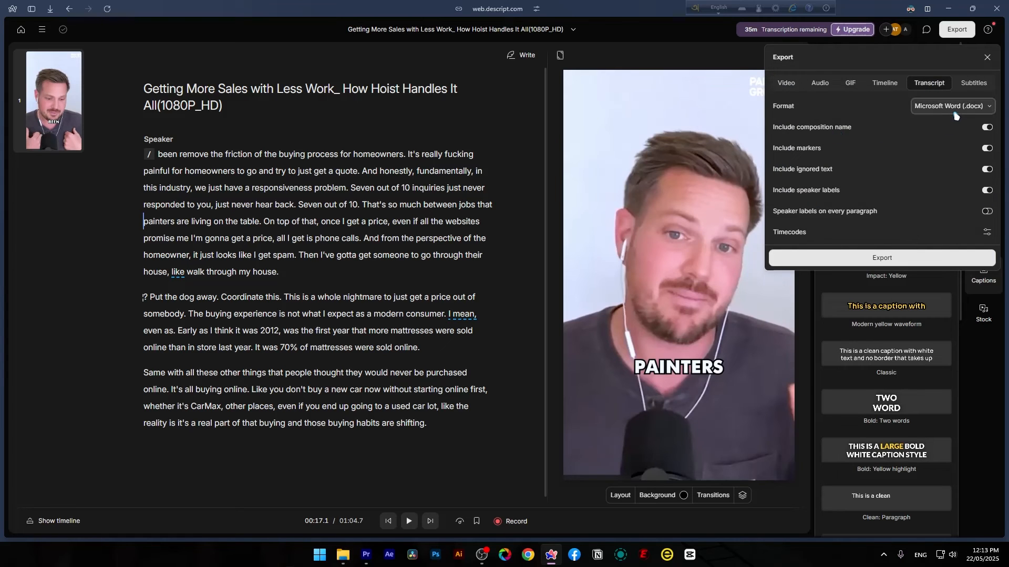
{"action": "left_click", "coordinate": [954, 113]}
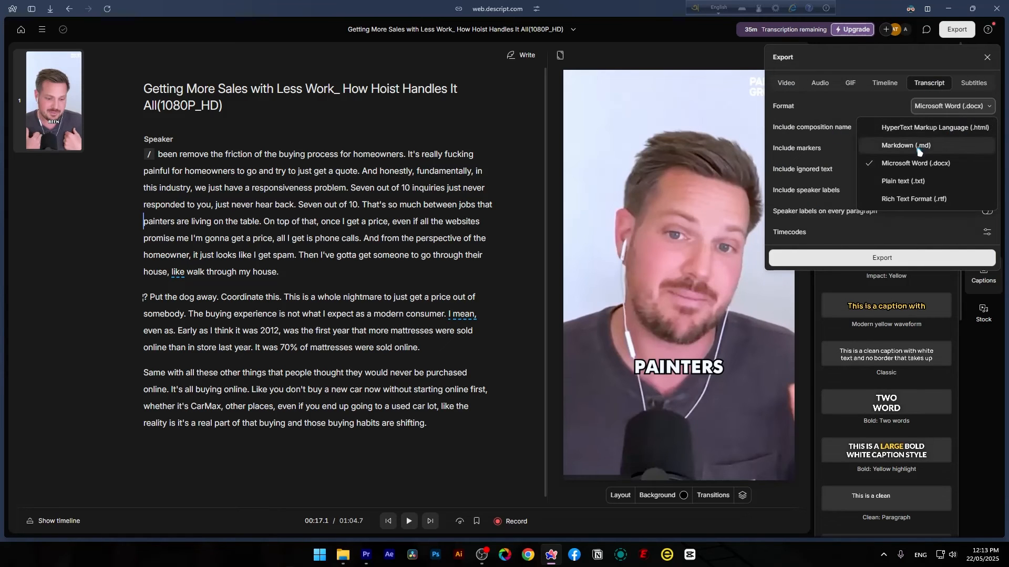